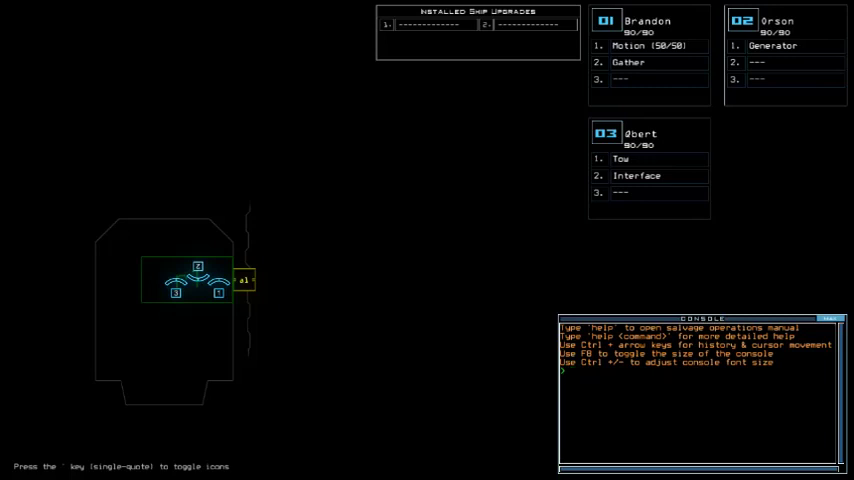
type("as")
- Add drone 1 to the go alias's navigate command, save, and check derelict status
key("Return")
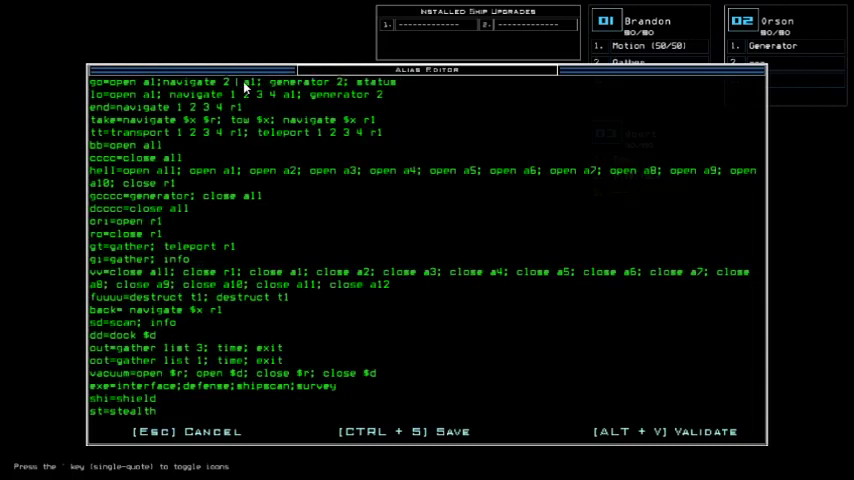
type("1")
key("ctrl+s")
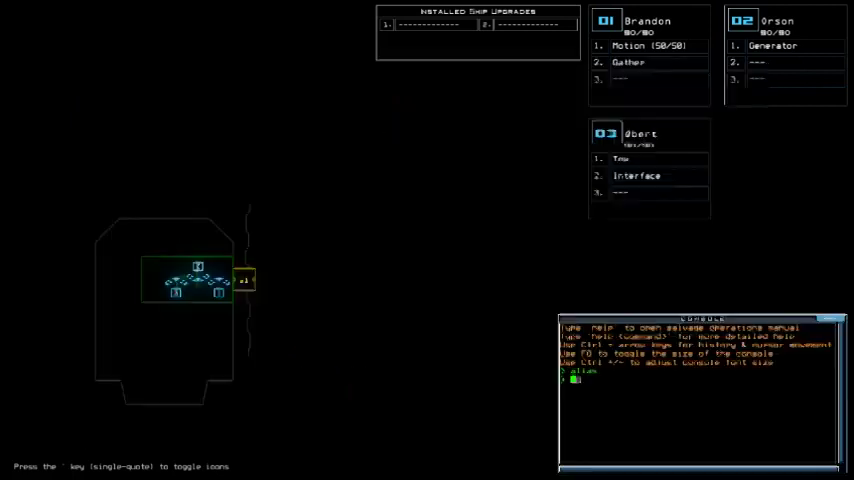
type("tatus")
key("Return")
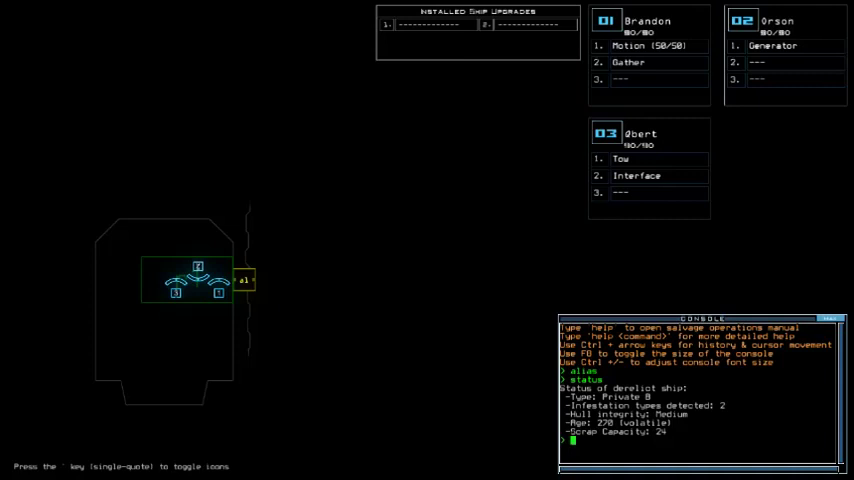
key("1")
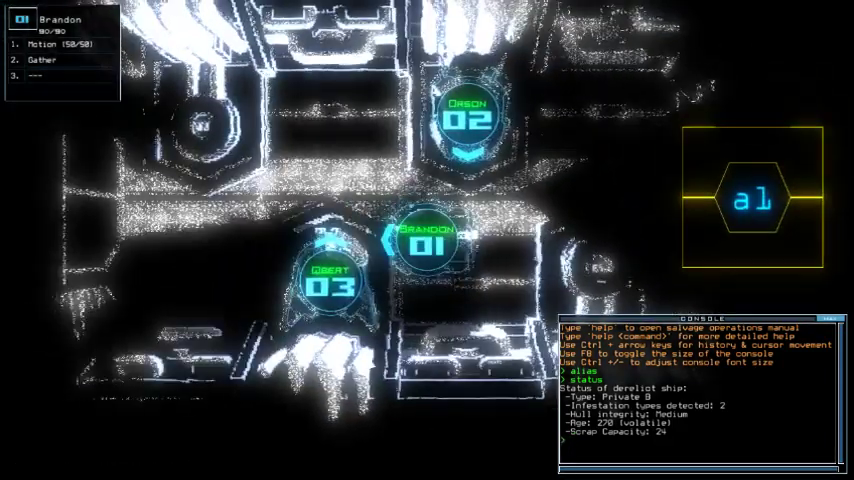
- Swap the Interface upgrade from drone 3 onto Brandon
key("s")
key("ctrl+Return")
key("Escape")
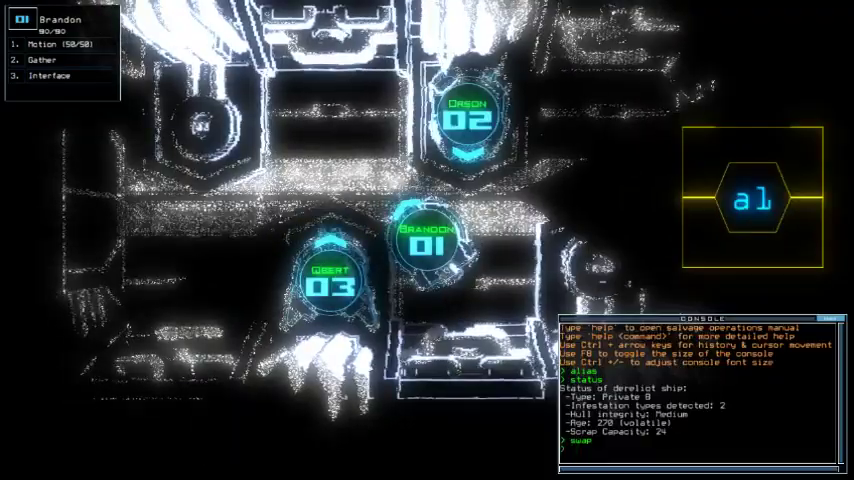
type("2swap")
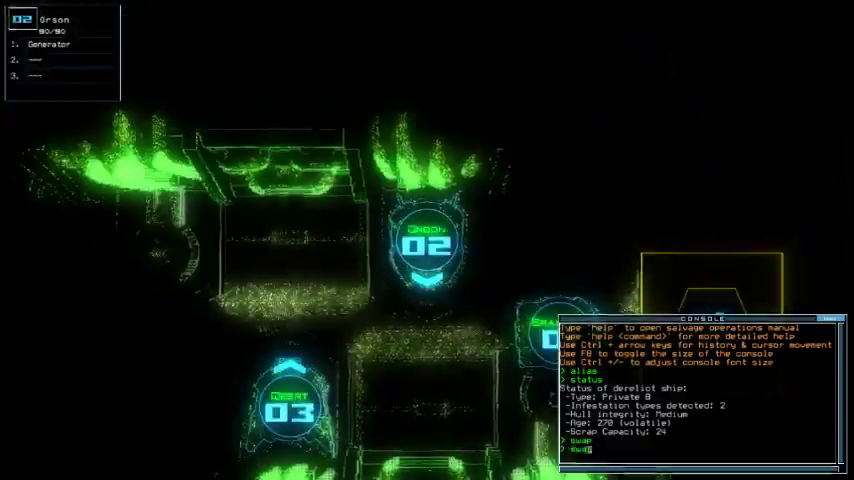
- Give Orson the Tow upgrade, then run go from Brandon to start the mission
key("Return")
key("Escape")
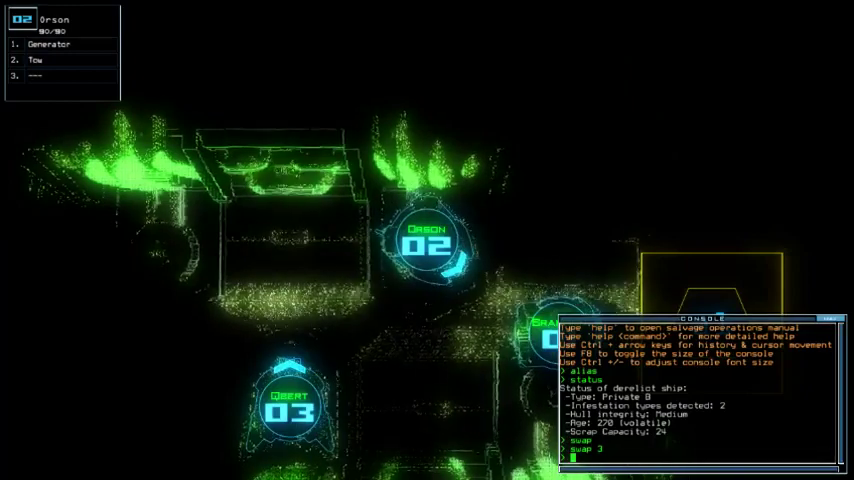
type("swap 3")
key("Return")
key("1")
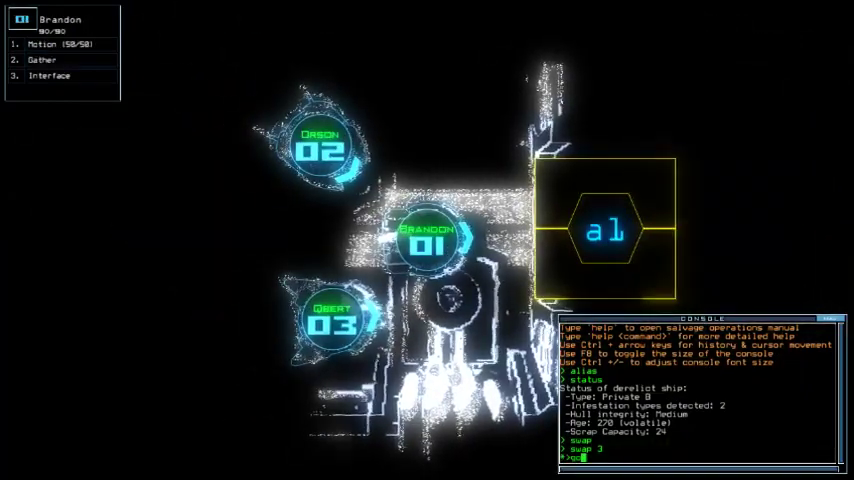
key("Return")
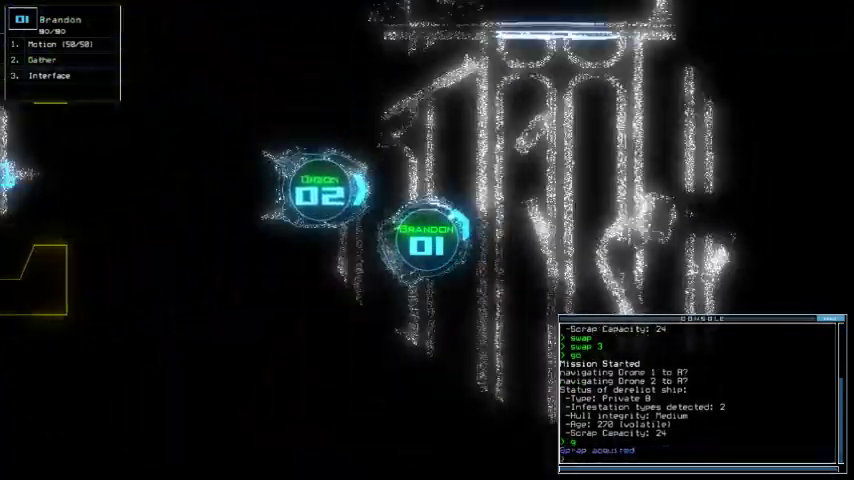
type("g")
- Gather scrap to activate the generator and run a motion scan on r5
key("Return")
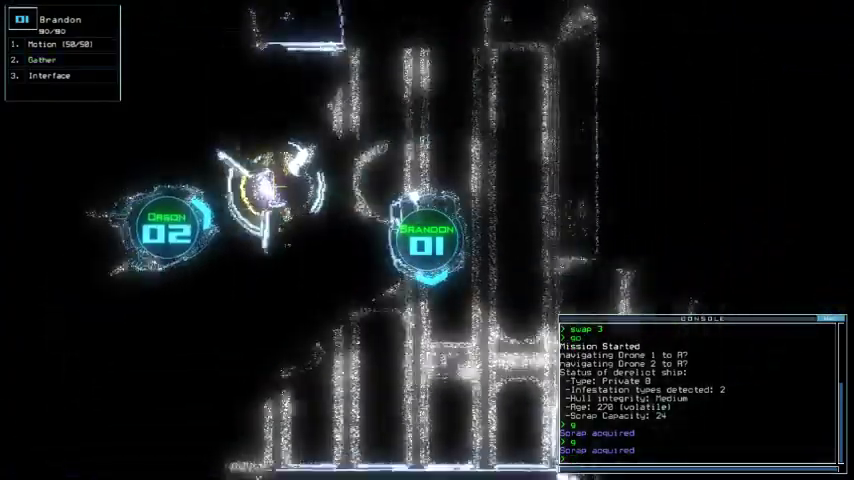
key("space")
type("motion")
key("Return")
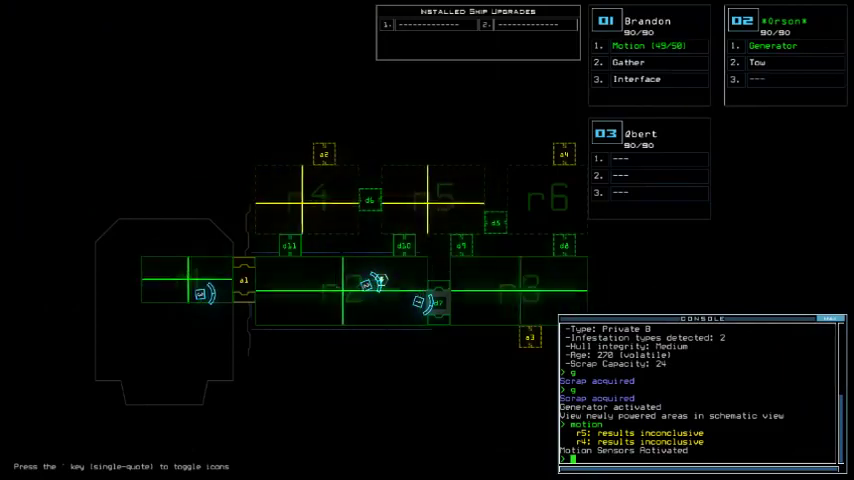
key("space")
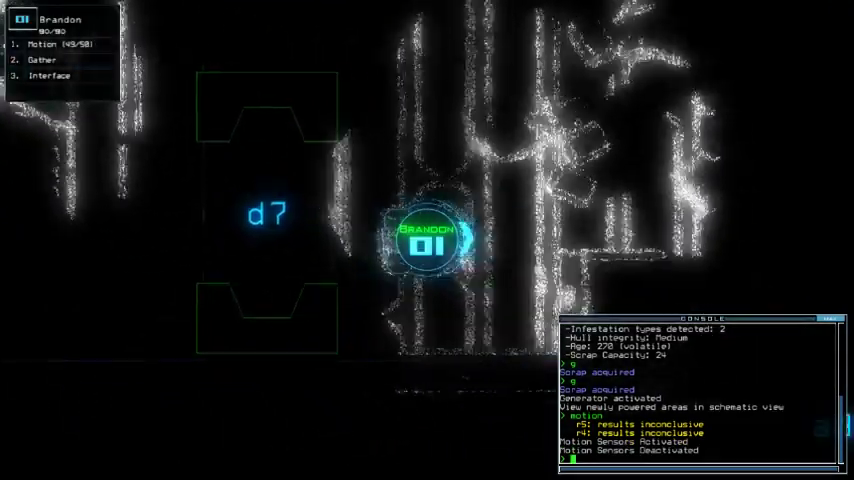
- Motion-scan r4 and drive Brandon deeper through the corridor
key("Up")
key("Up")
key("Up")
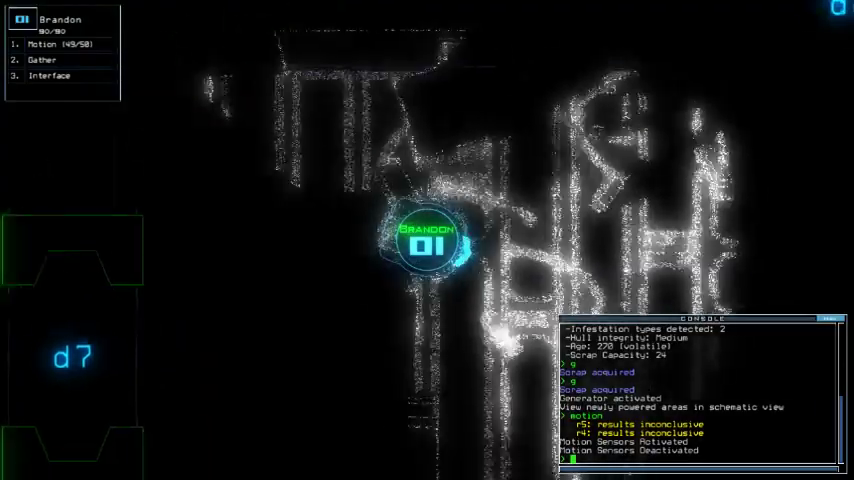
key("space")
type("motion")
key("Return")
key("space")
key("Up")
key("Up")
key("Up")
key("Up")
key("Up")
key("Up")
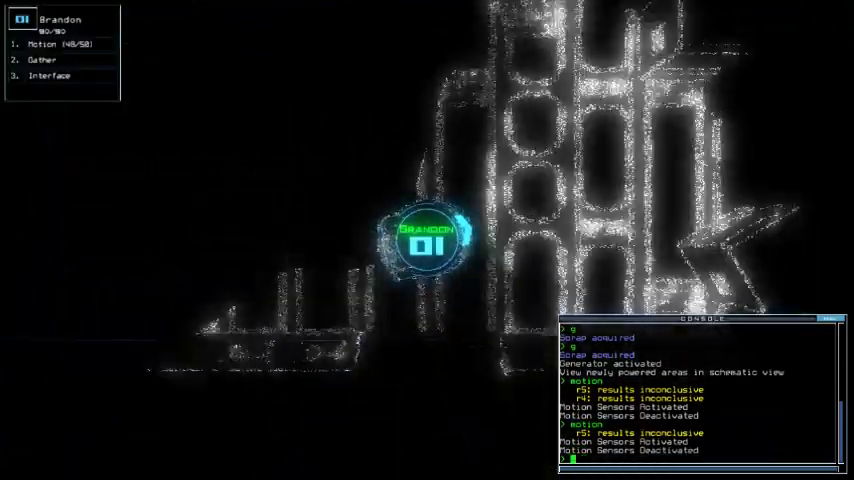
key("Left")
key("Left")
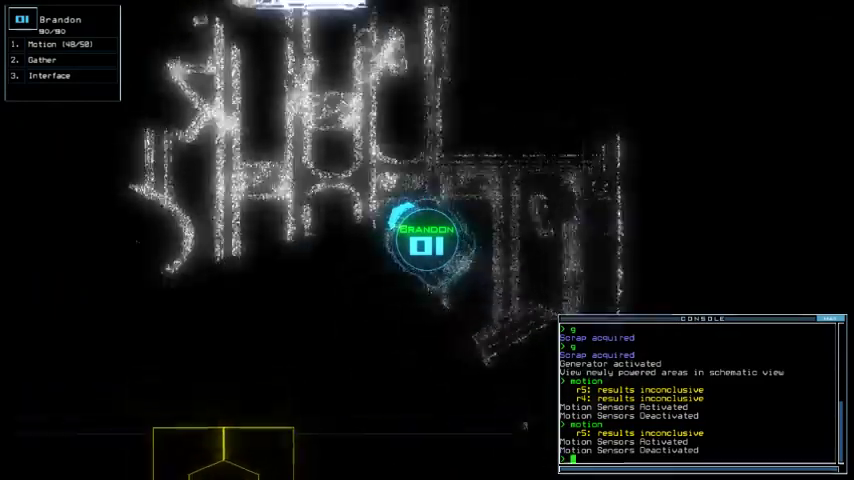
key("Up")
key("Up")
key("Up")
key("Up")
key("Up")
key("Up")
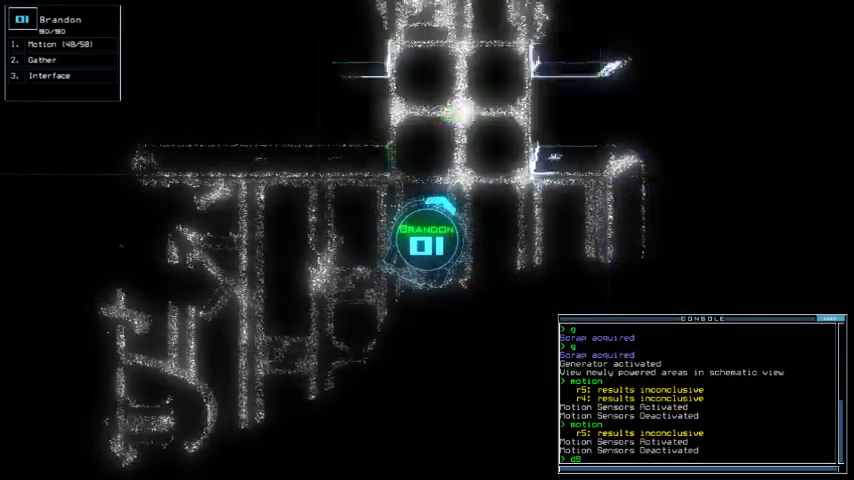
type("8")
- Open door d8 and drive Brandon through the corridor toward door d5
key("Return")
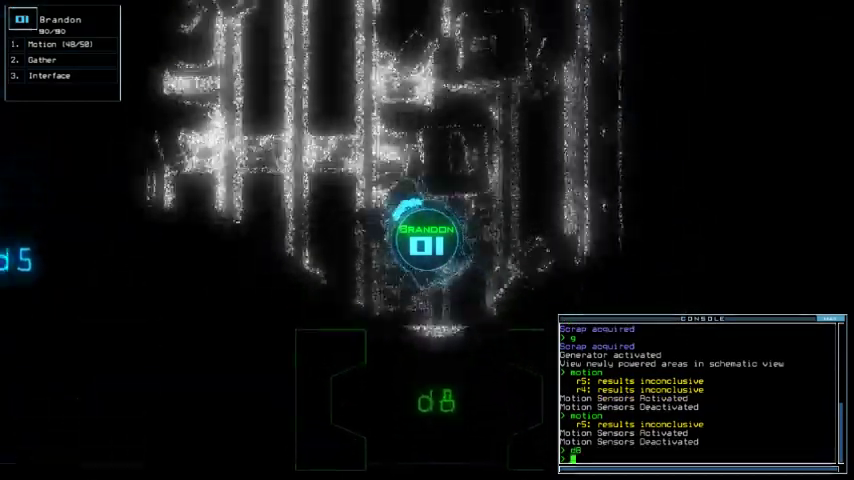
key("Left")
key("Left")
key("Up")
key("Up")
key("Up")
key("Up")
key("Up")
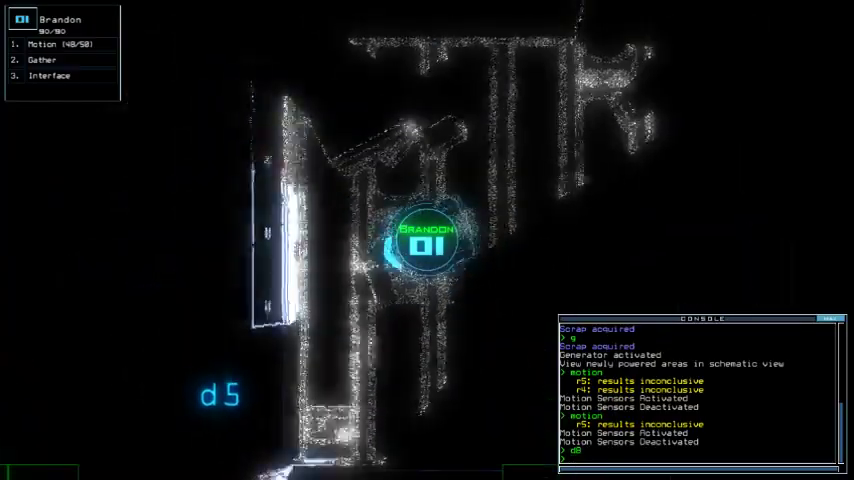
key("Left")
key("Up")
key("Up")
key("Up")
key("Up")
key("Up")
key("Up")
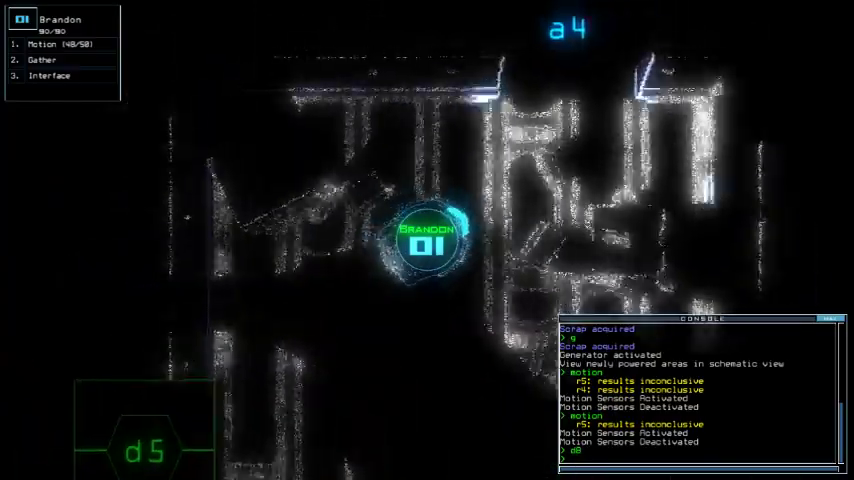
key("Left")
key("Up")
key("Up")
key("Up")
key("Up")
key("Up")
key("Up")
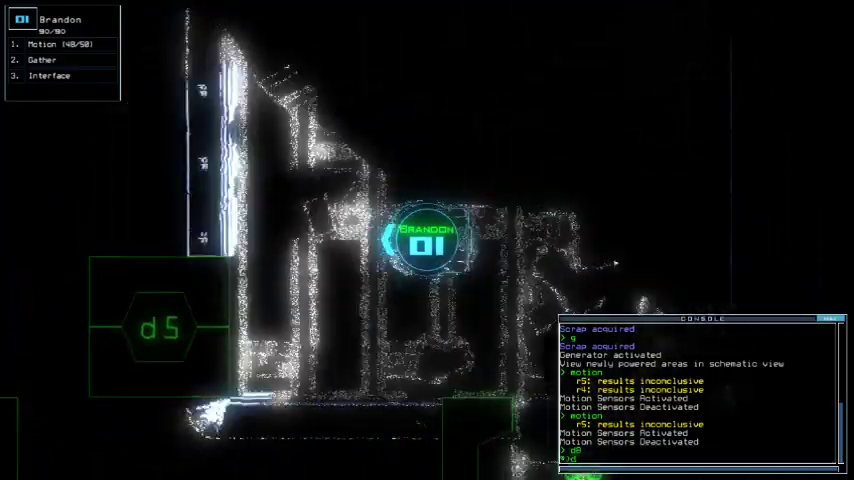
- Open door d5, drive Brandon through it, and close the three open doors
key("Up")
key("Up")
key("Up")
key("Up")
key("Up")
key("Return")
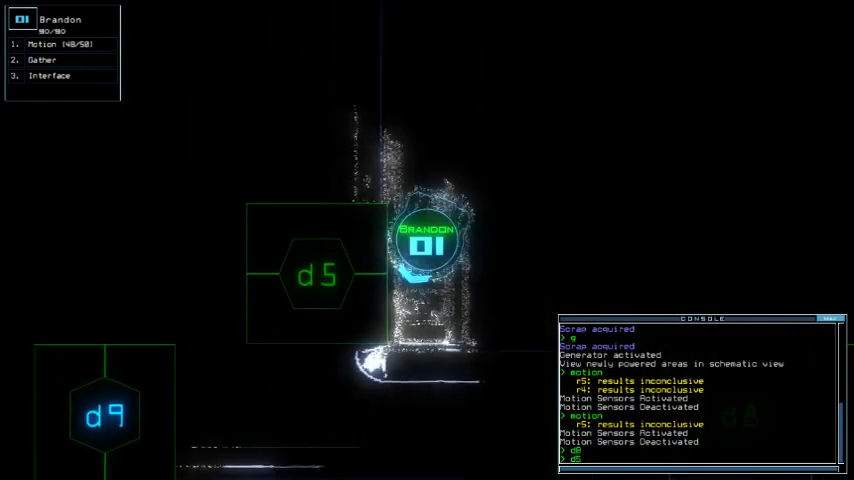
key("Up")
key("Up")
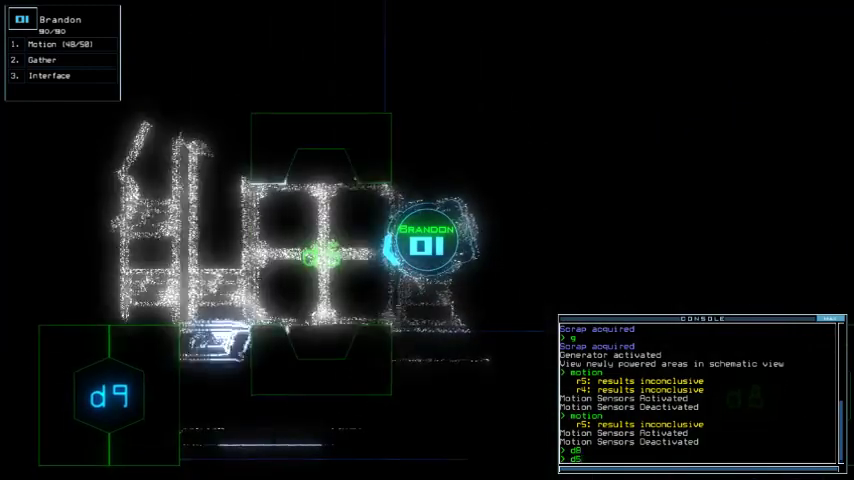
key("Up")
key("Up")
key("Up")
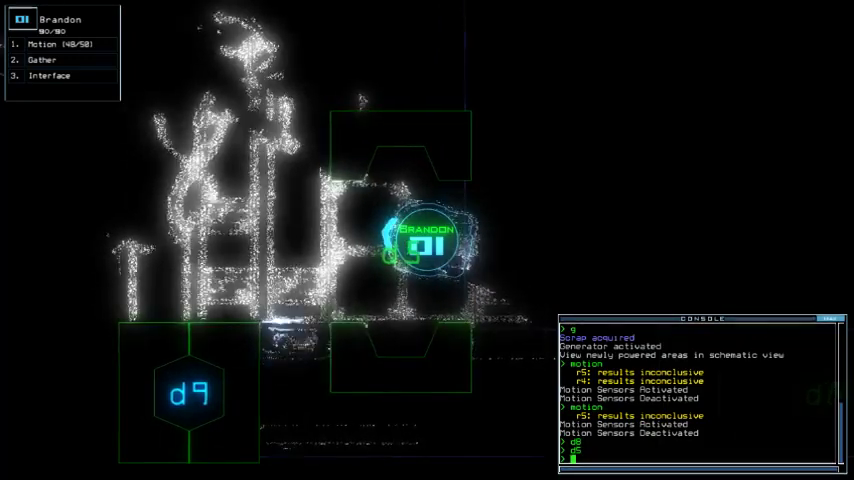
type("cd")
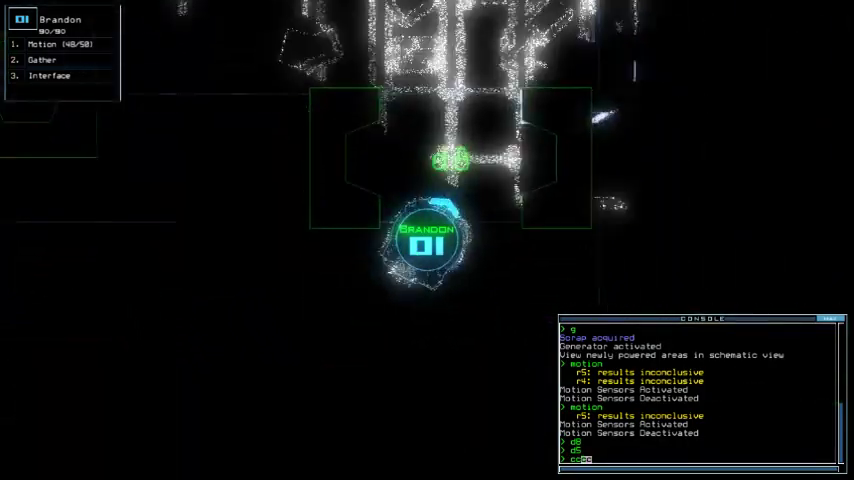
key("Return")
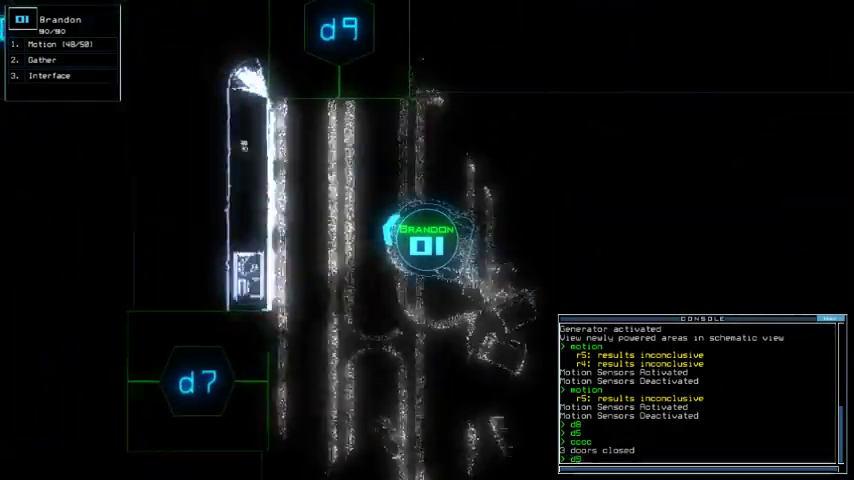
type("d8")
- Open door d8, gather one jump-fuel cell, then open door d6
key("Return")
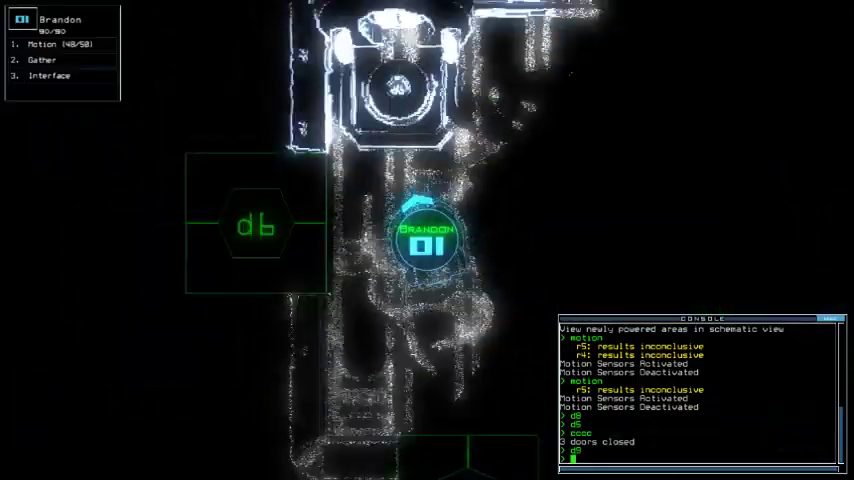
type("g")
key("Return")
type("d6")
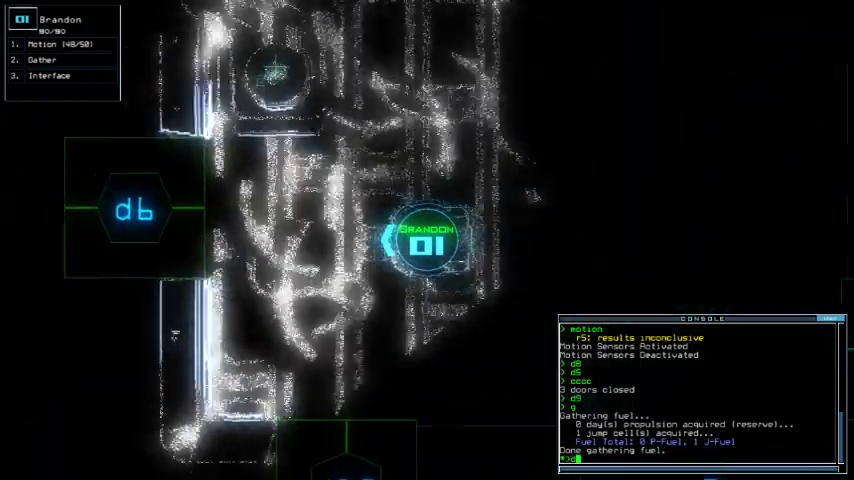
key("Return")
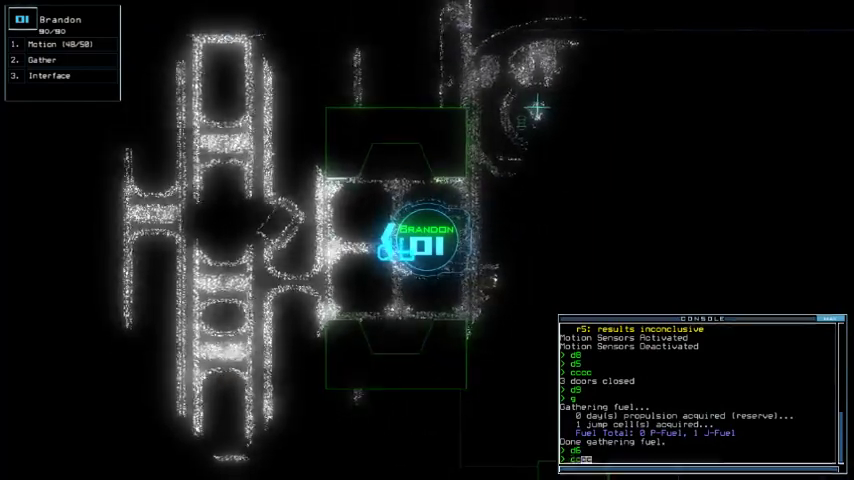
type("cc")
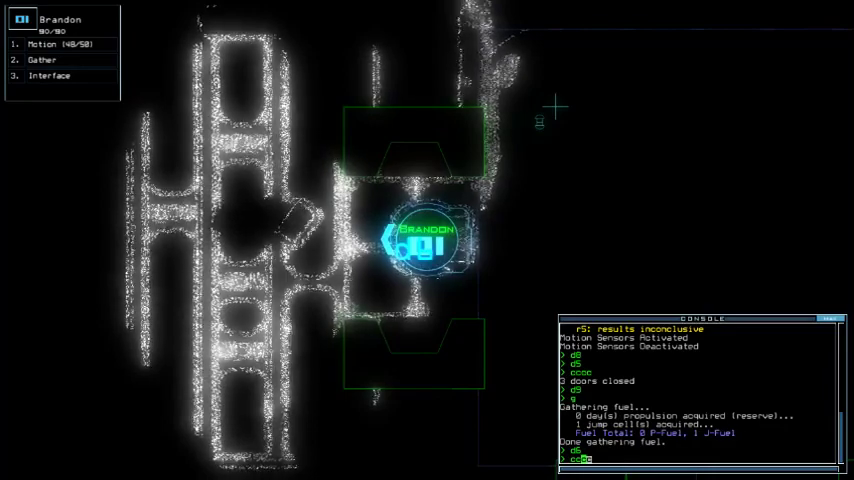
key("Tab")
key("Tab")
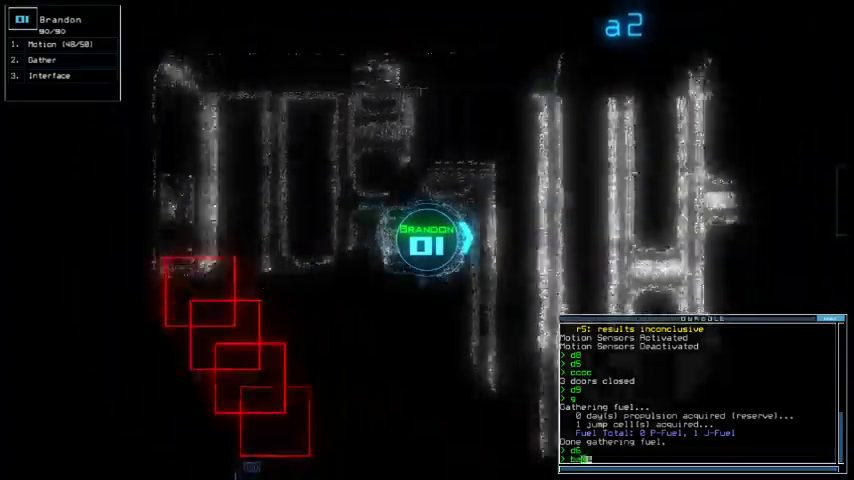
type("navigate 2 r1")
- Send drone 02 back to room r1 and check the drone cameras and ship layout
key("Return")
key("space")
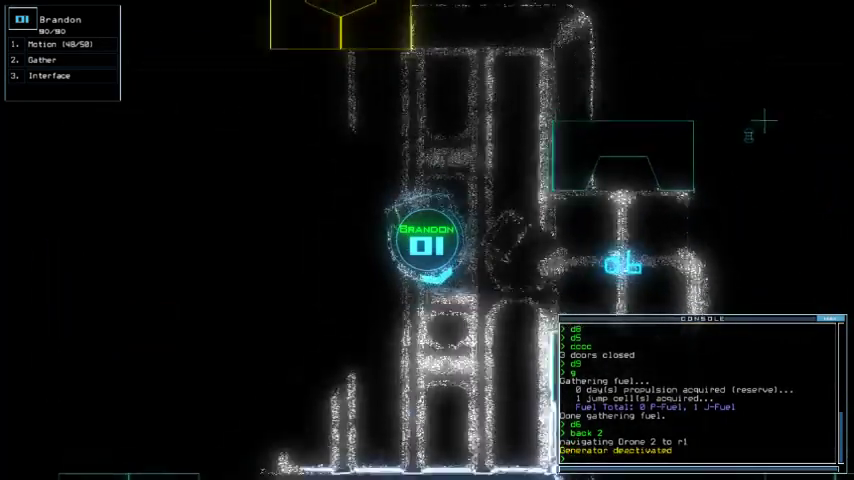
key("2")
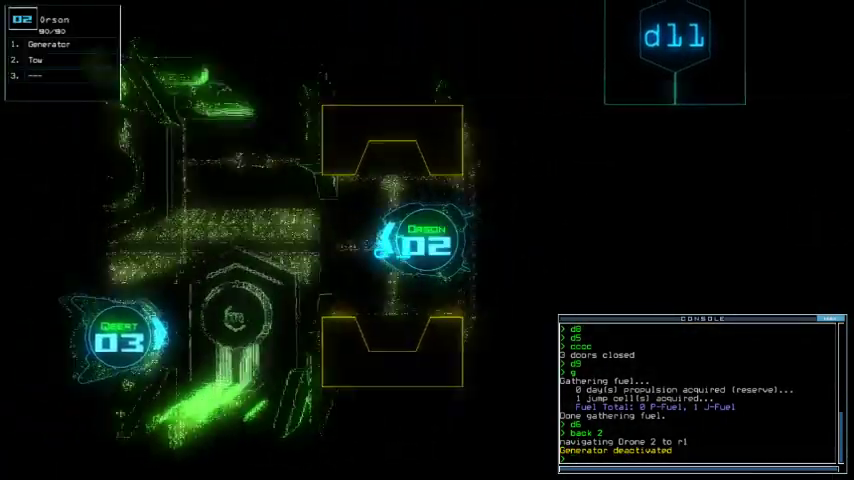
key("space")
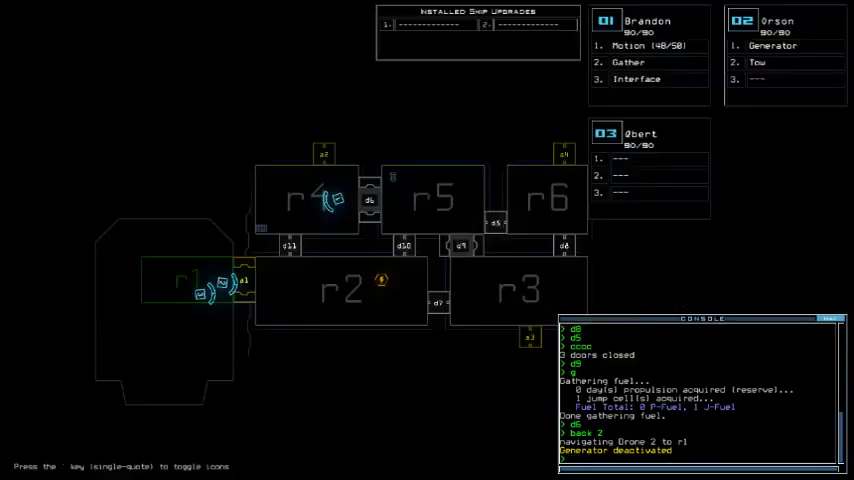
key("1")
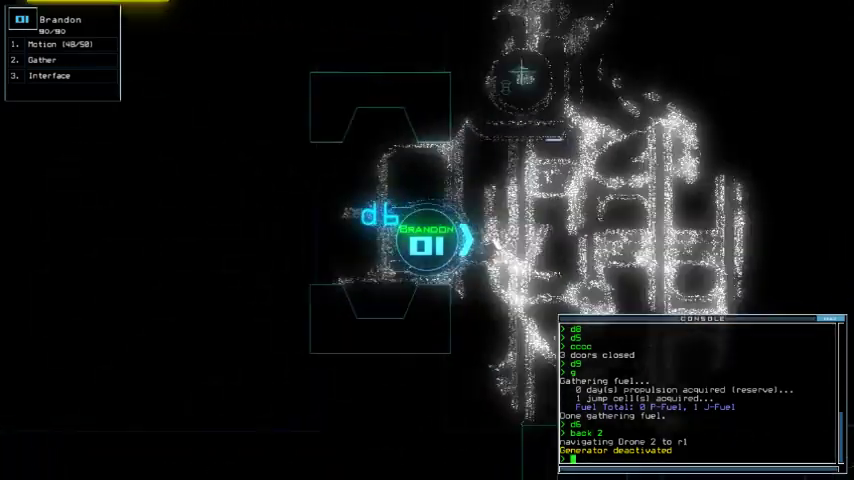
type("2")
type("generator")
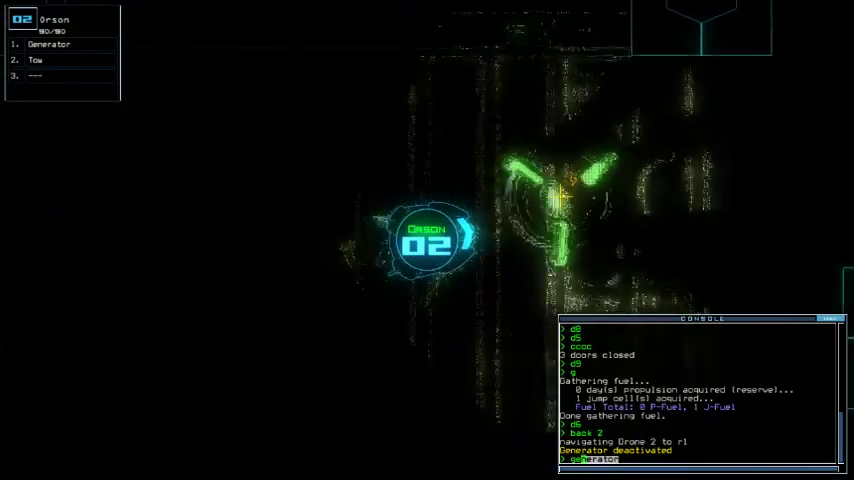
- Reactivate the derelict's generator with drone 02 to restore power
key("Return")
key("Up")
key("Return")
key("2")
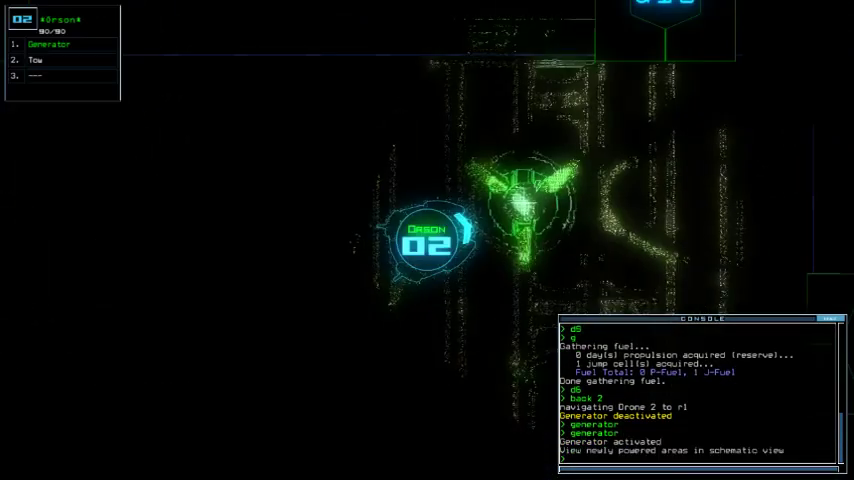
- Take drone 01 through door d10 and close the open doors behind it
key("1")
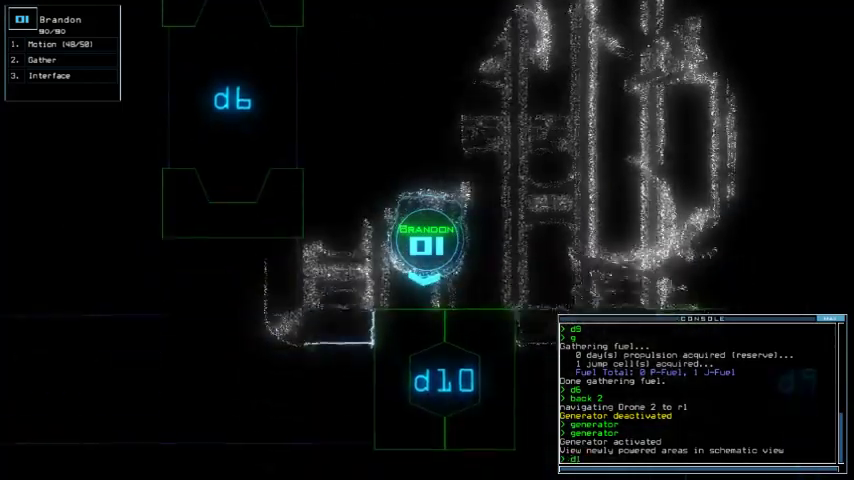
type("d10")
key("Return")
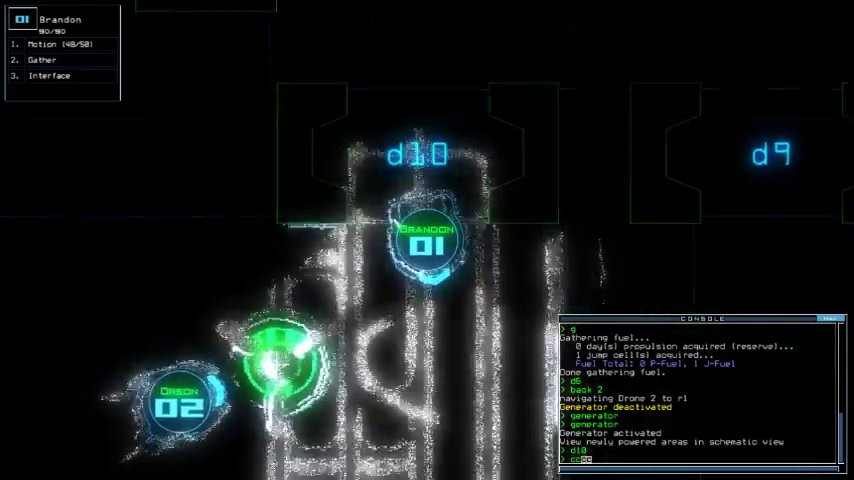
type("cccc")
key("Return")
type("vacuum r4")
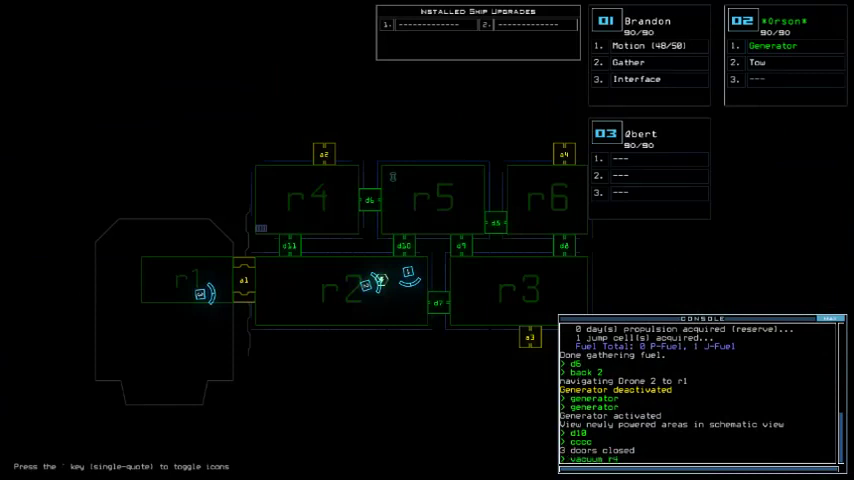
type("a2")
- Vent room r4 through airlock a2, open d7, and reopen r4 to space
key("Return")
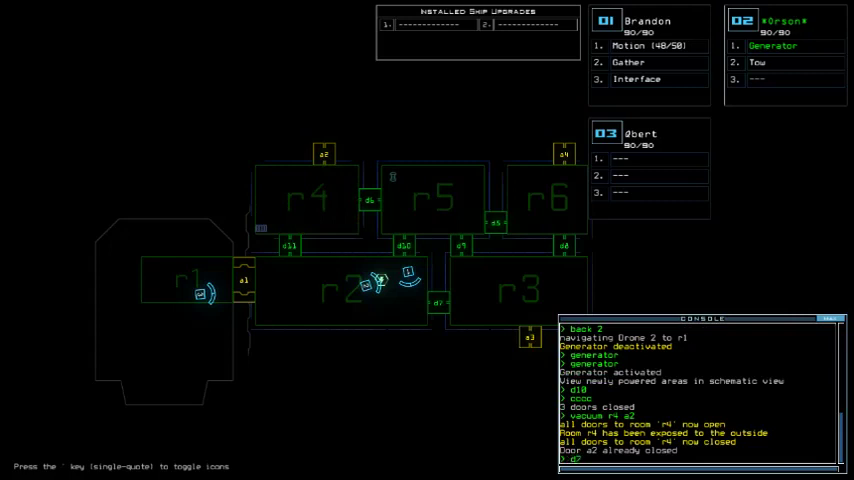
type("open r4;a2;d11;d")
key("Return")
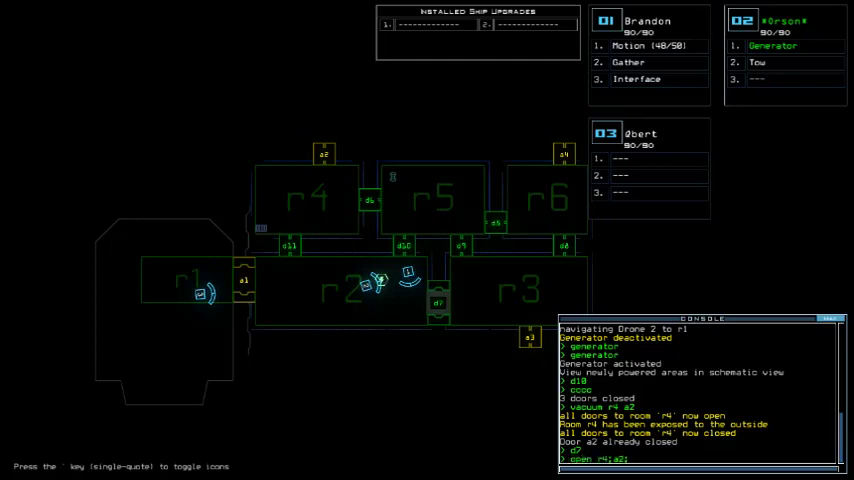
type("5")
key("Return")
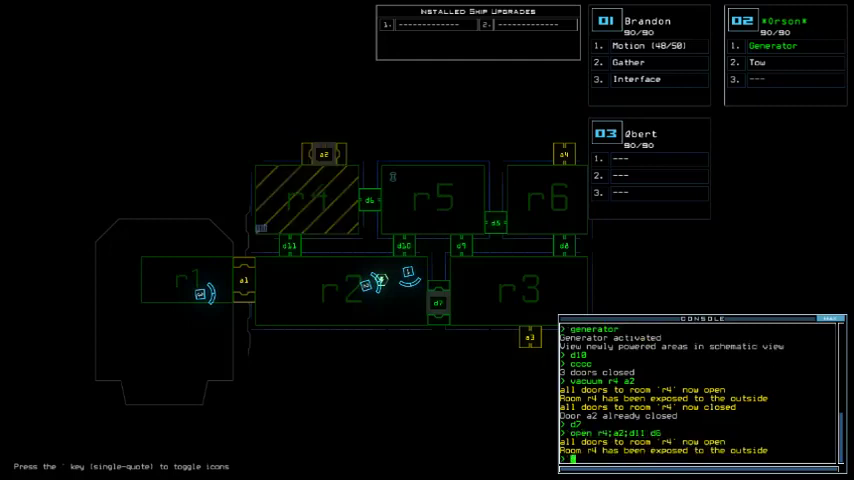
key("1")
type("a2")
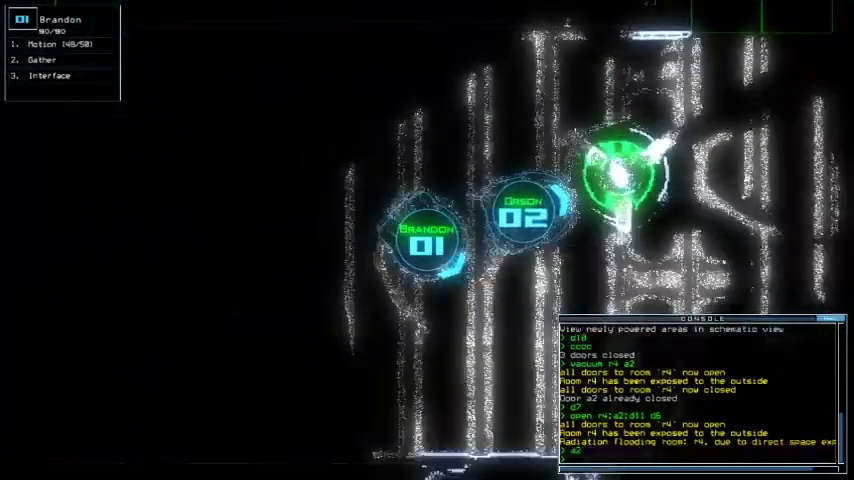
- Shut airlock a2 and toggle door d6 so radiation floods r5
key("space")
type("6")
key("Return")
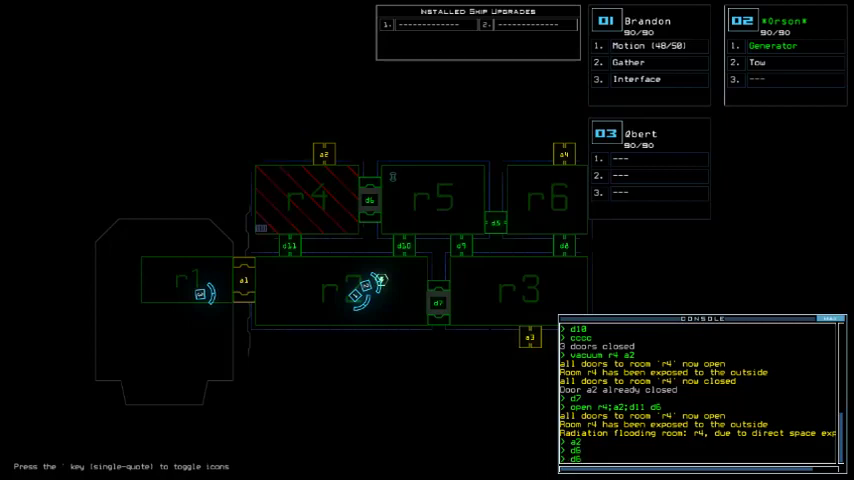
key("Return")
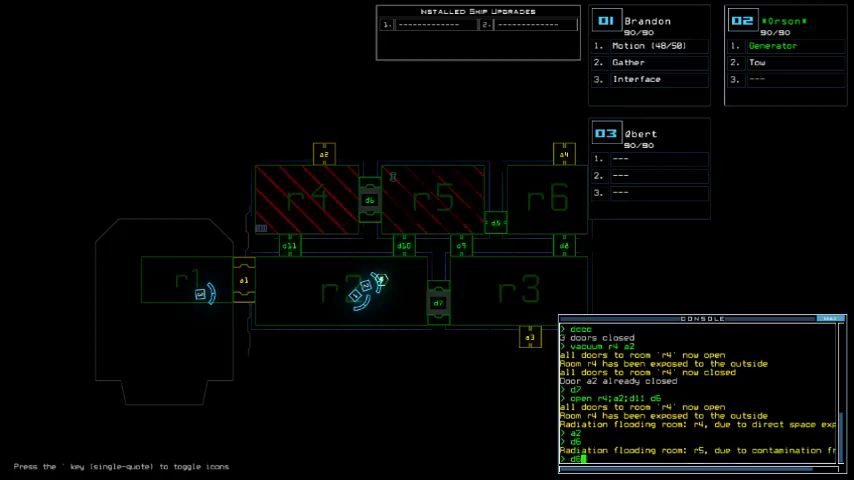
- Drive drone 01 through door d7 into room r3, then open door d5
key("Tab")
key("Right")
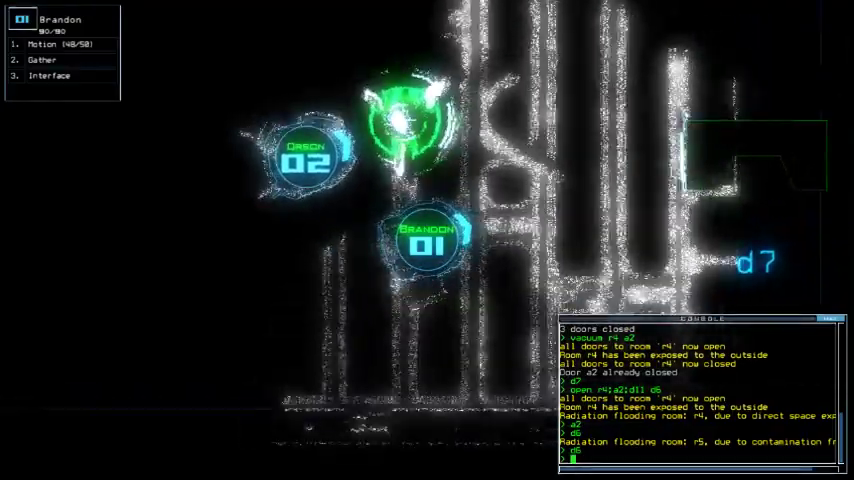
key("Right")
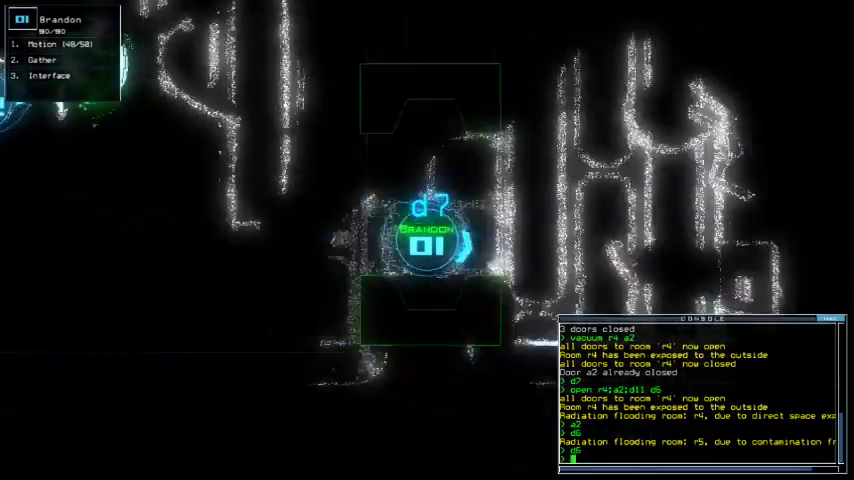
key("Right")
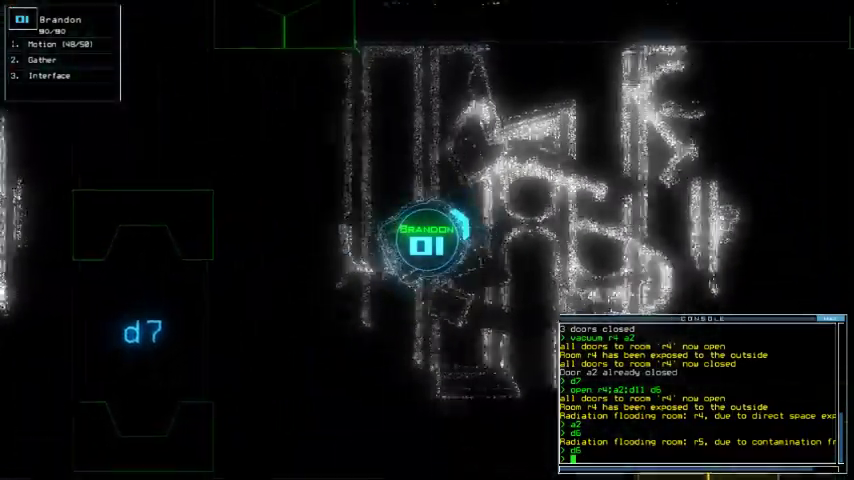
key("space")
type("d")
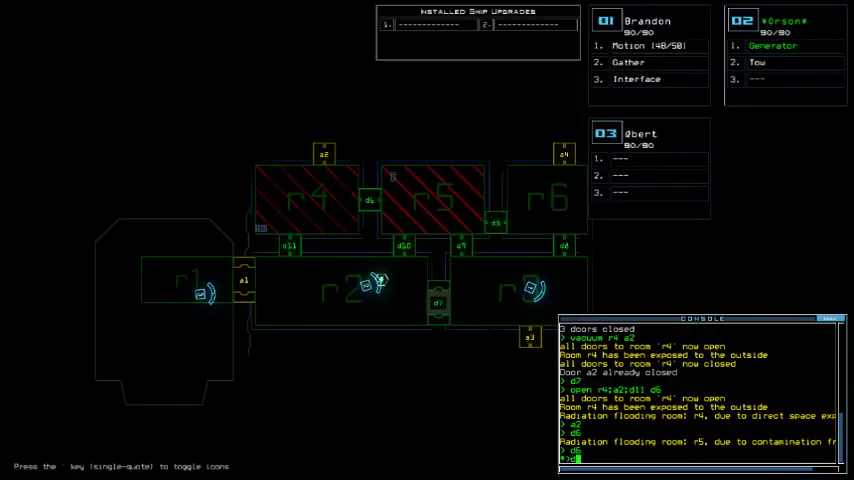
key("Return")
type("tion")
- Run a motion scan, toggle door d5, and move drone 01 through door d8
key("Return")
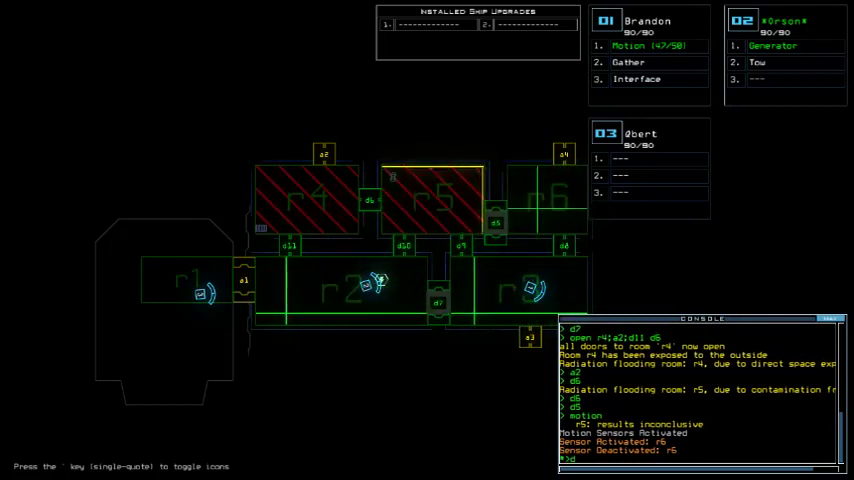
type("d5")
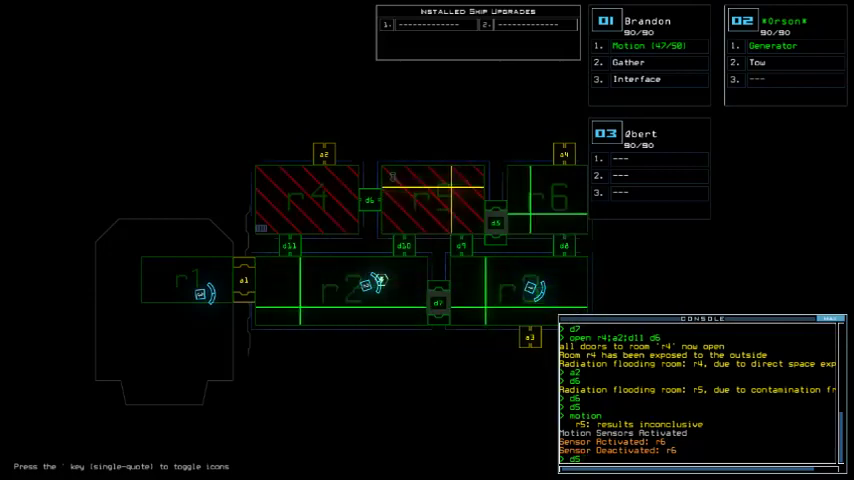
key("Return")
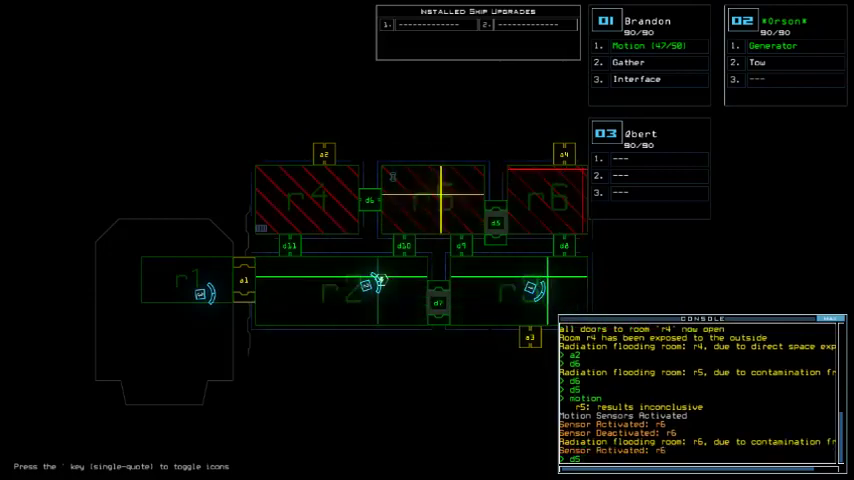
key("1")
type("8")
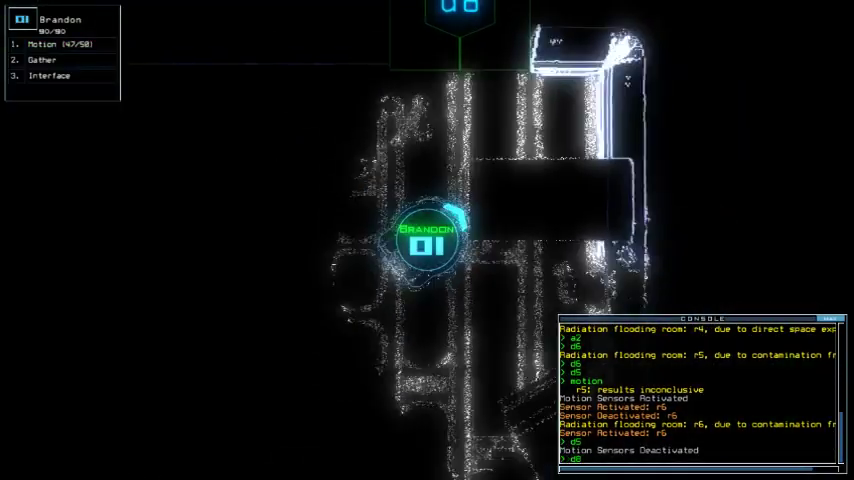
key("Return")
key("Up")
key("Up")
key("Up")
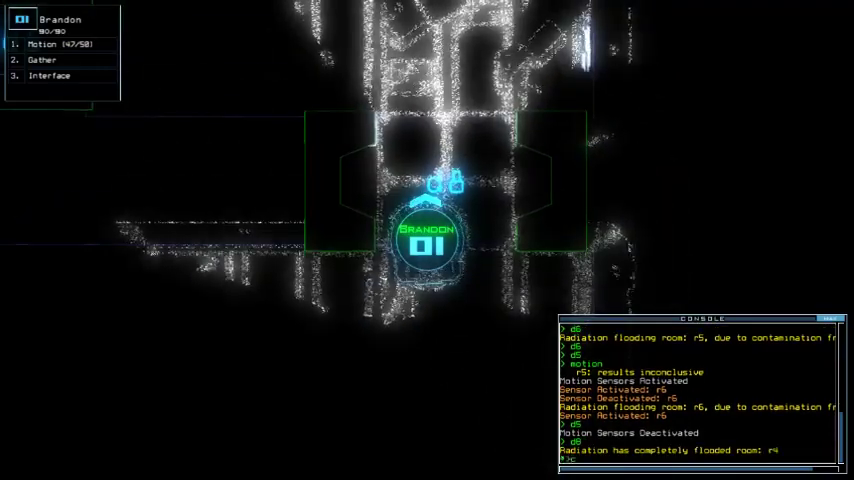
key("Up")
key("Up")
key("Up")
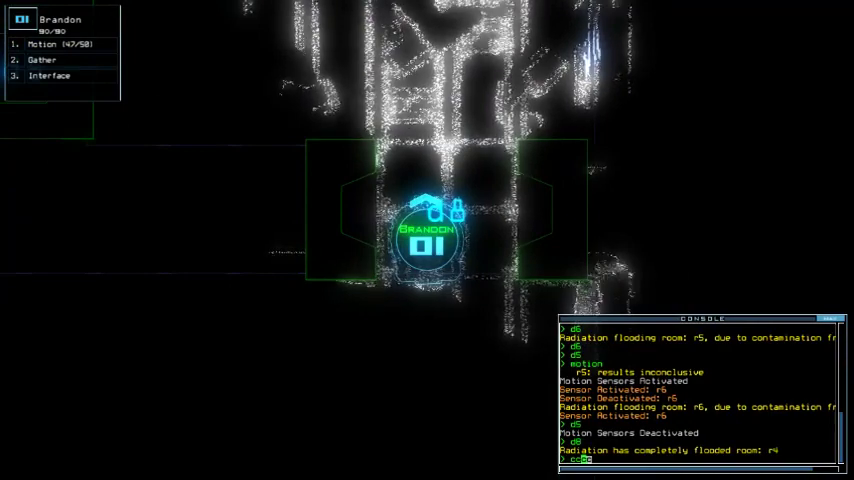
- Close two doors around drone 01, toggle d7, and send drone 02 back to r1
key("Return")
key("space")
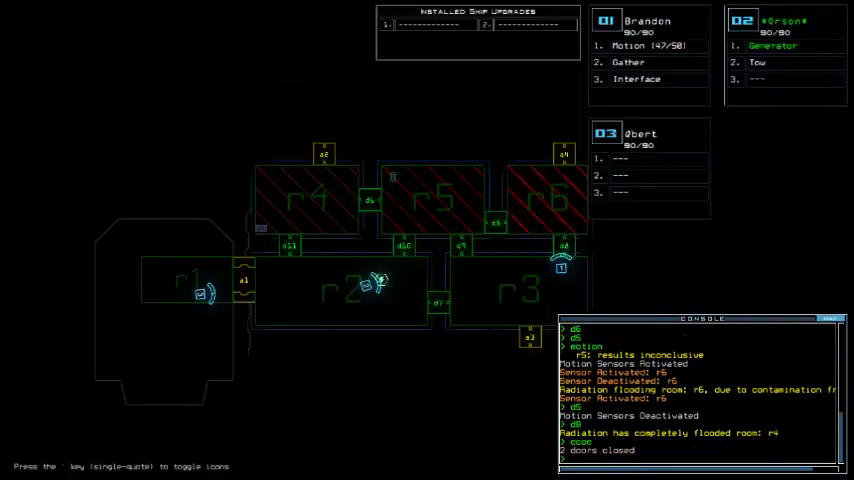
type("d7")
key("Return")
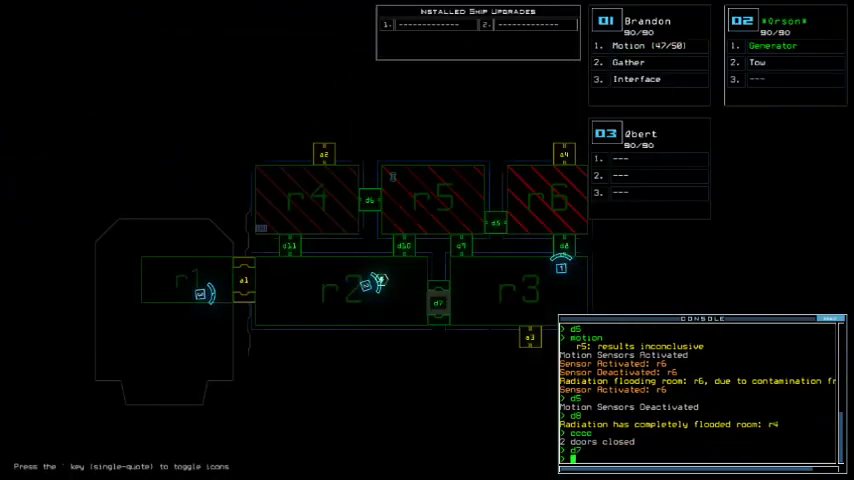
type("back 2")
key("Return")
- Check the mission time, reactivate drone 02's generator, and return to drone 01
key("space")
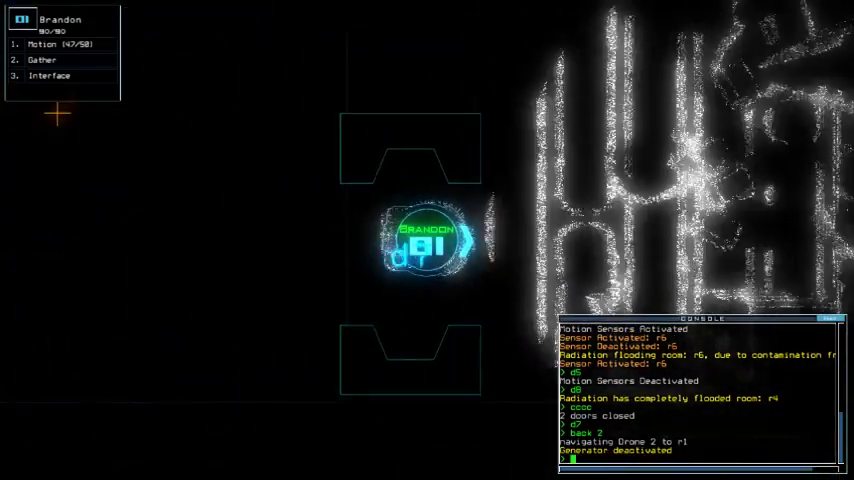
type("2ti")
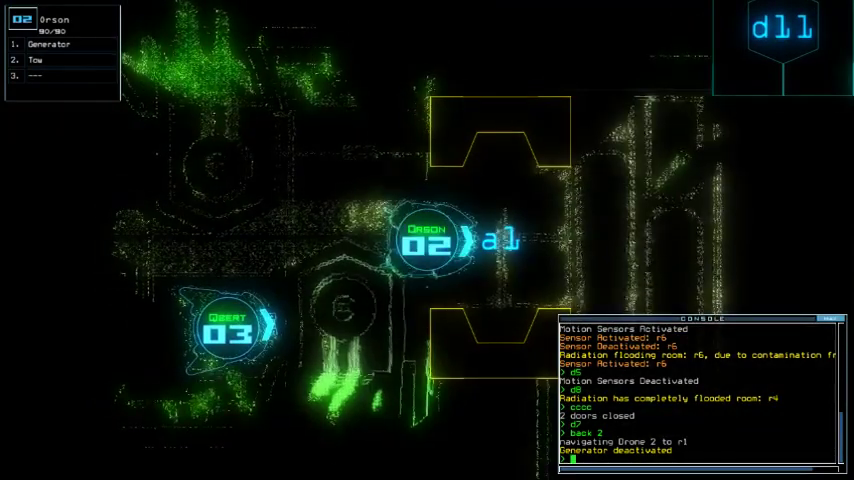
key("Return")
type("ti")
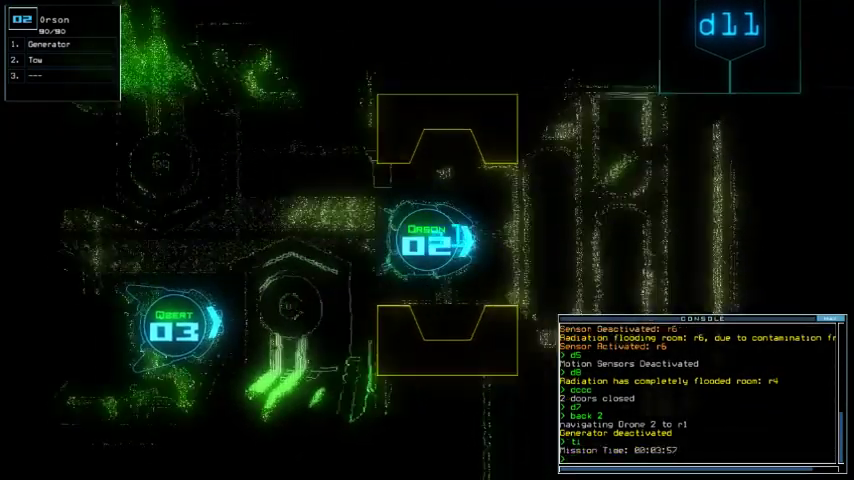
type("e")
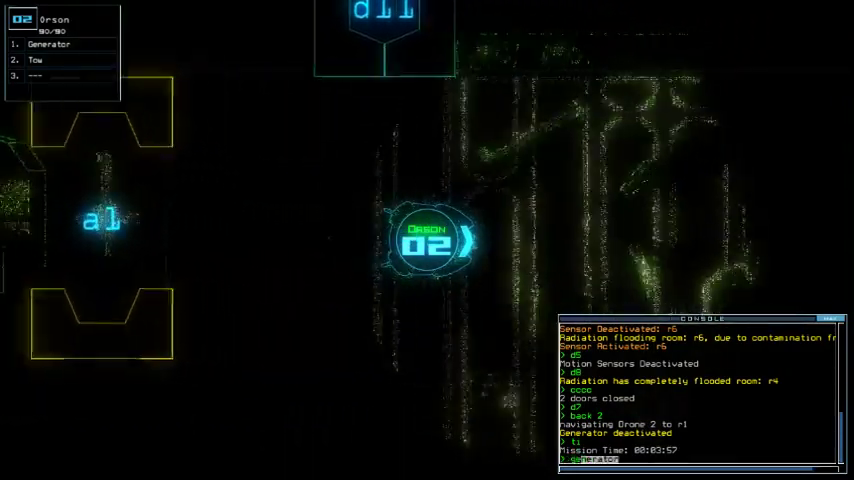
key("Return")
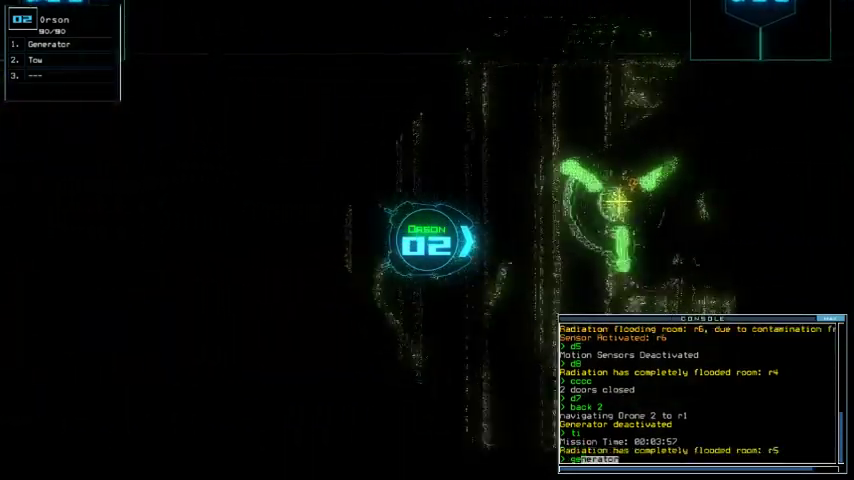
key("1")
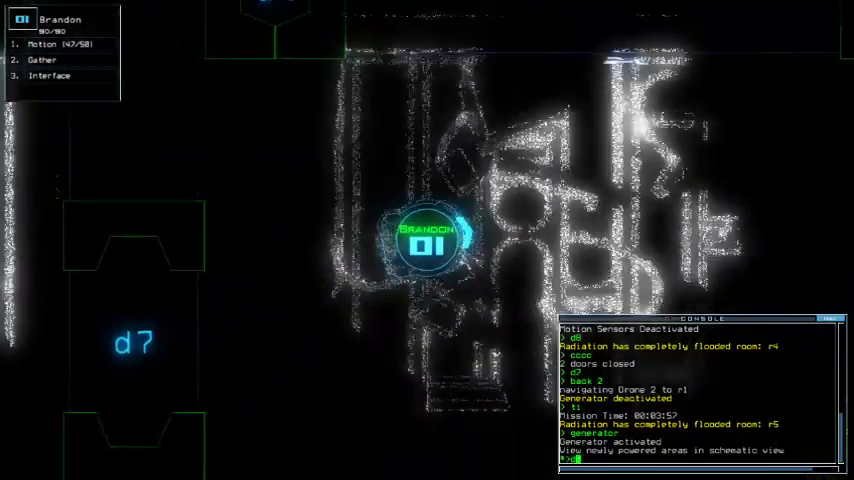
type("d7")
- Move drone 01 through doors d7 and d8 and gather the three scrap there
key("Return")
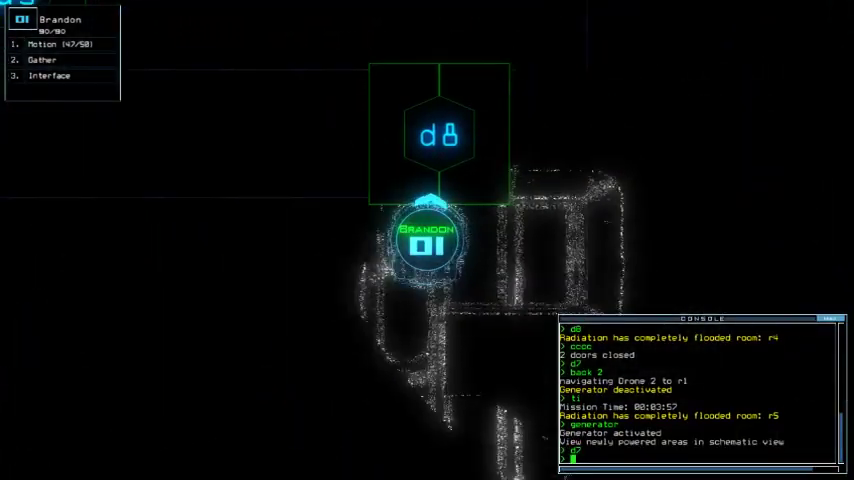
type("d8")
key("Return")
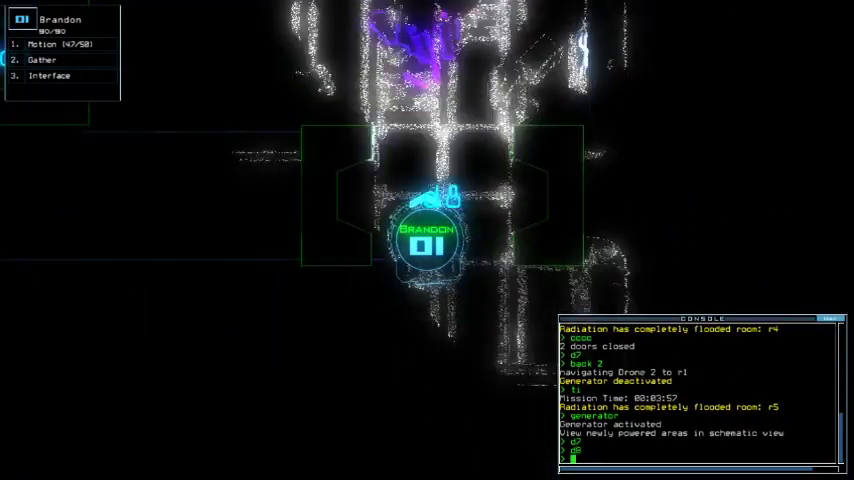
type("g")
key("Return")
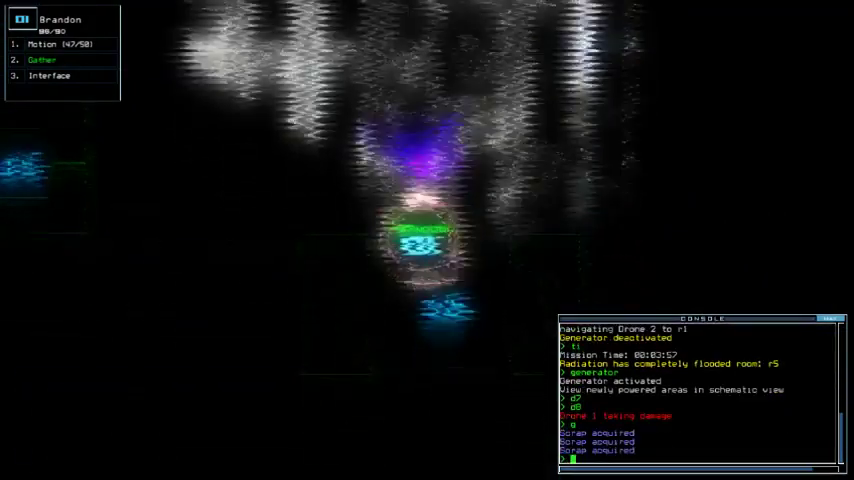
type("cccc")
- Close the door behind drone 01, send it back through d7, and run degauss
key("Return")
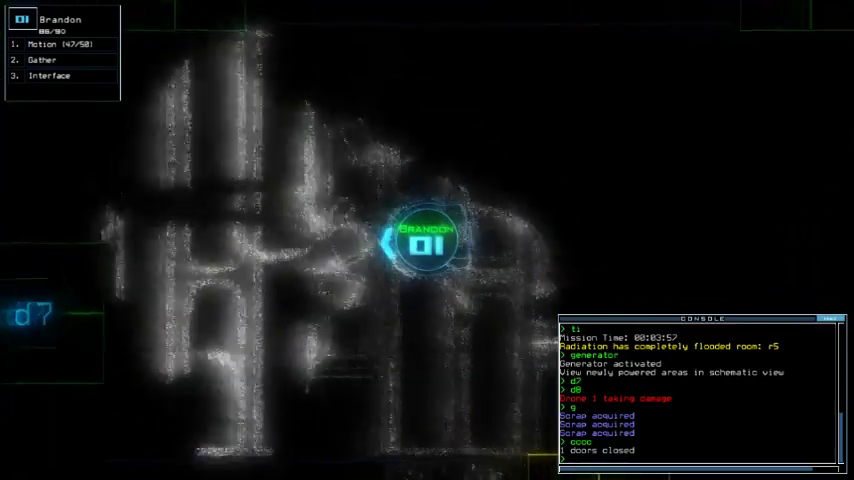
type("d7")
key("Return")
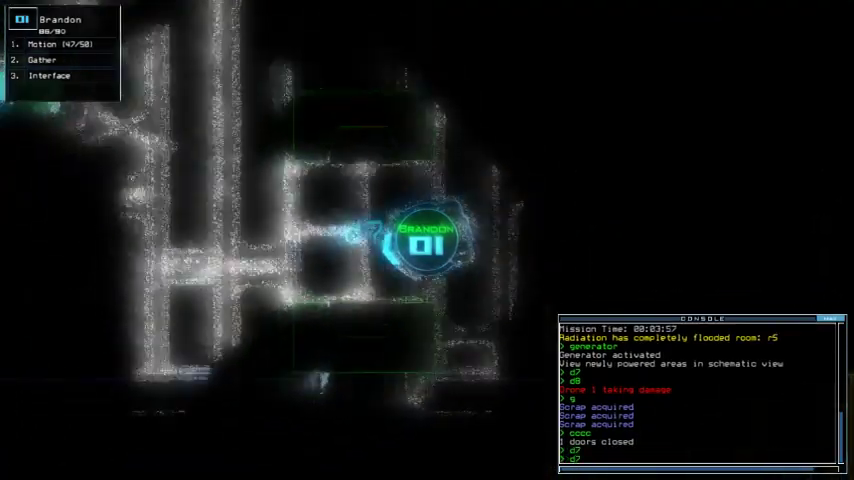
type("degauss")
key("Return")
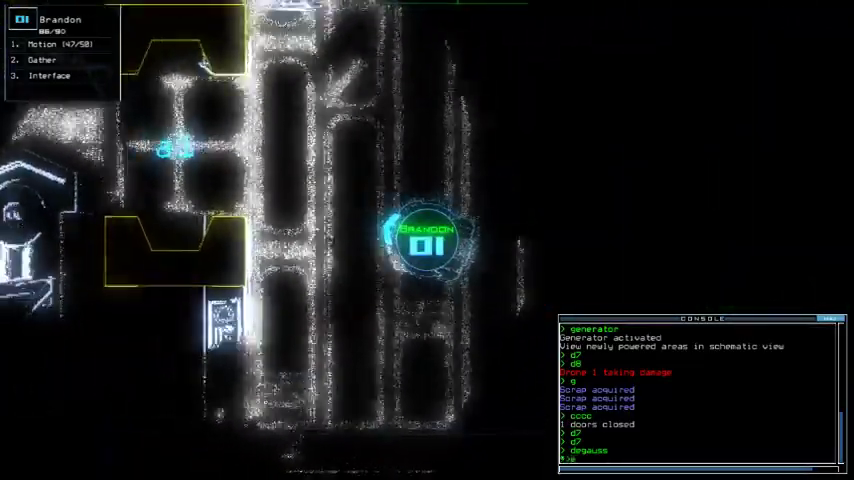
type("r1")
- Recall all drones to r1 with 'end', leave the ship for a 616 score, then continue to the leaderboard
key("Return")
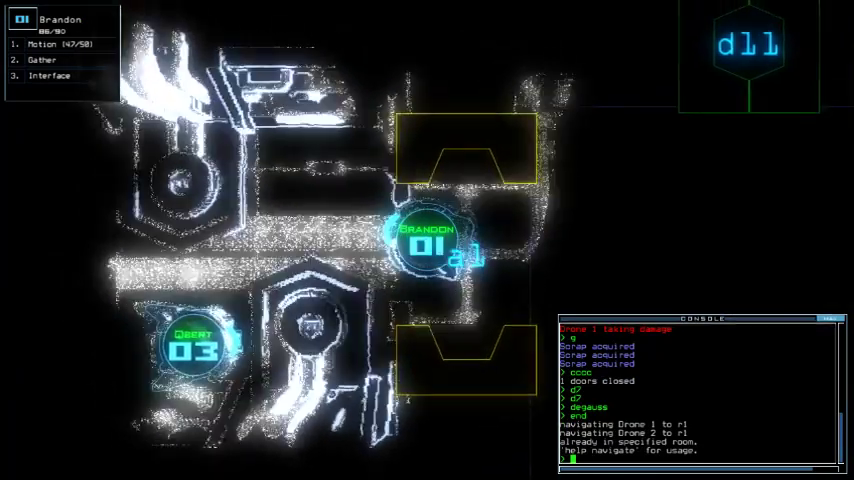
key("Escape")
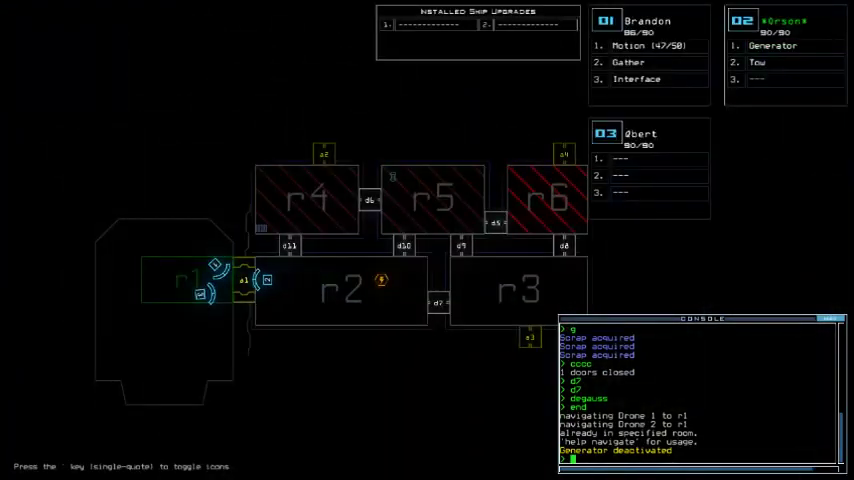
type("oot")
key("Return")
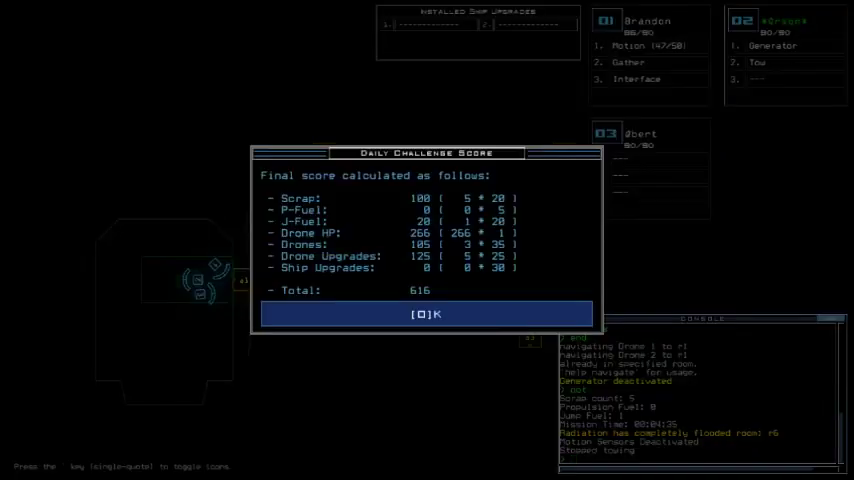
key("o")
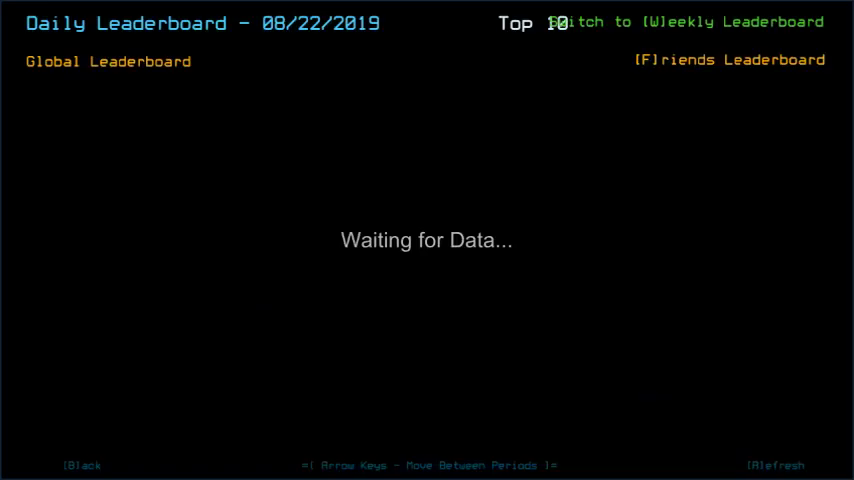